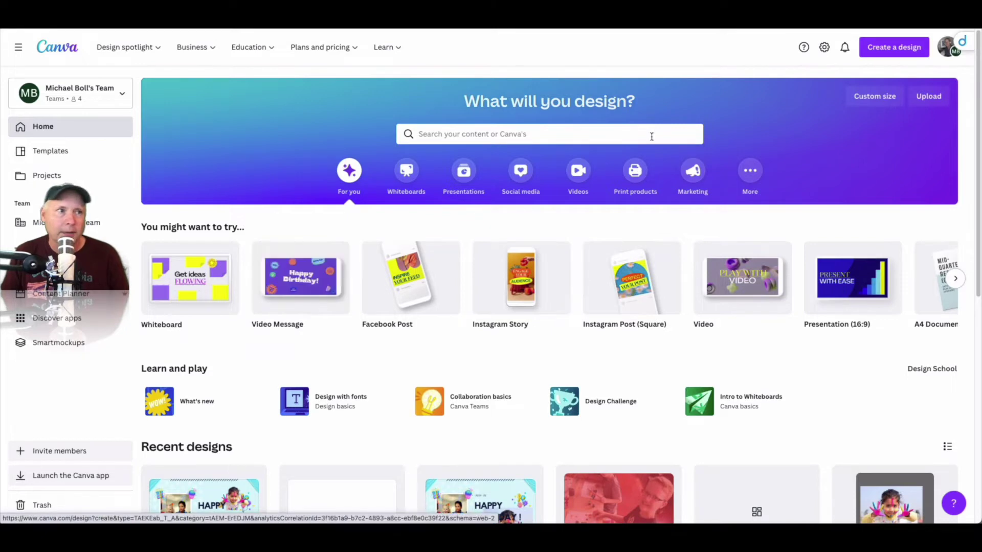
Start a new blank Video Message design from the Create a design search.
{"action": "left_click", "coordinate": [906, 49]}
{"action": "type", "text": "video"}
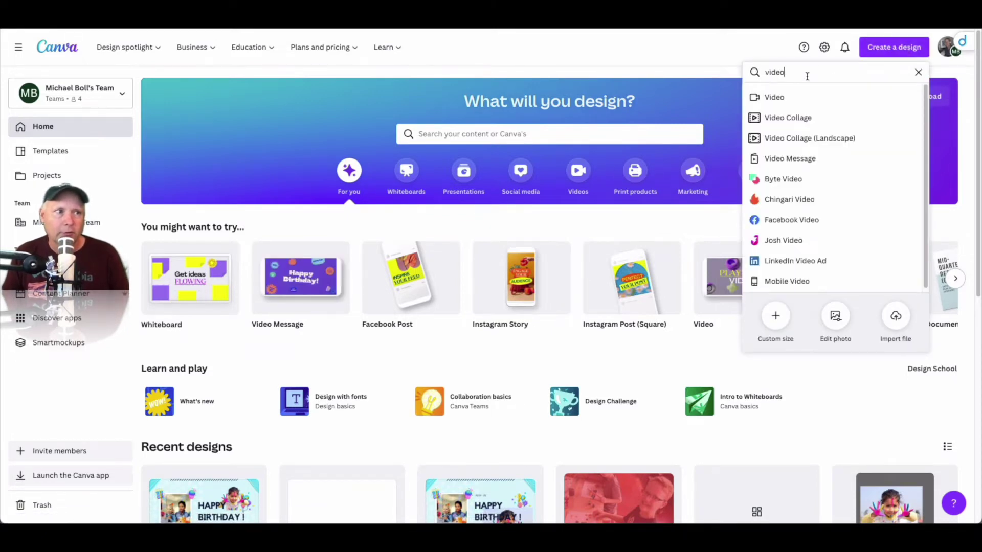
{"action": "left_click", "coordinate": [792, 166]}
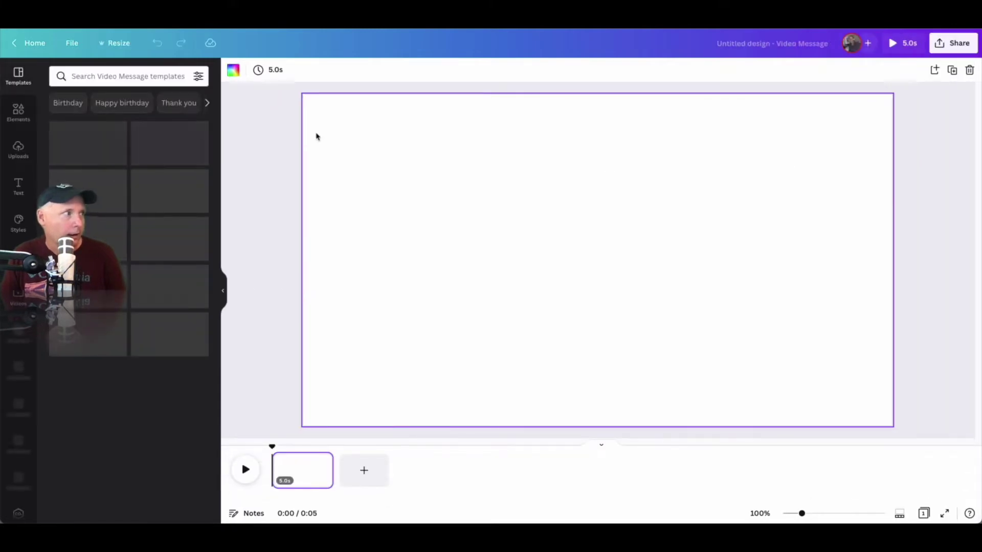
Rerun the recent 'happy birthday' template search and preview a few birthday templates.
{"action": "left_click", "coordinate": [117, 77]}
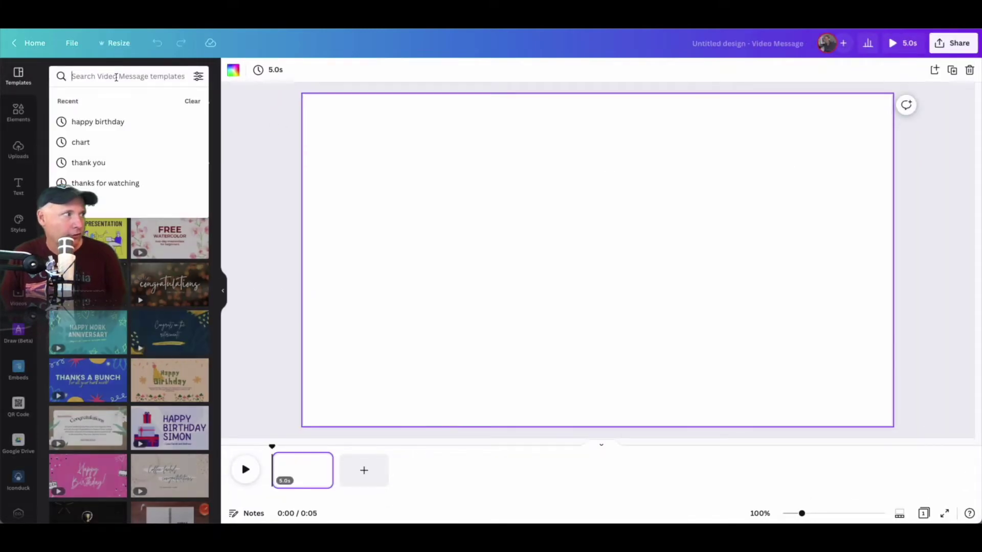
{"action": "left_click", "coordinate": [114, 120]}
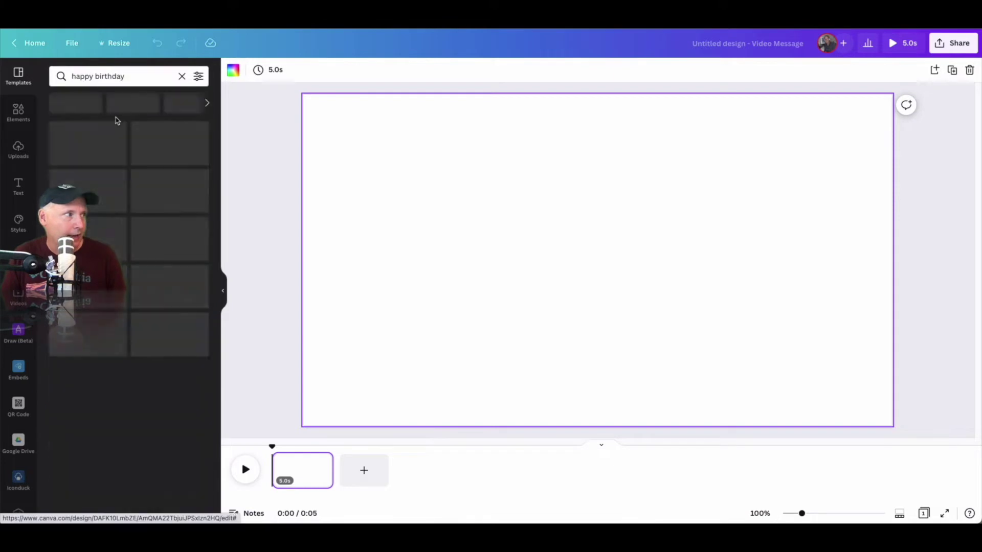
{"action": "mouse_move", "coordinate": [168, 144]}
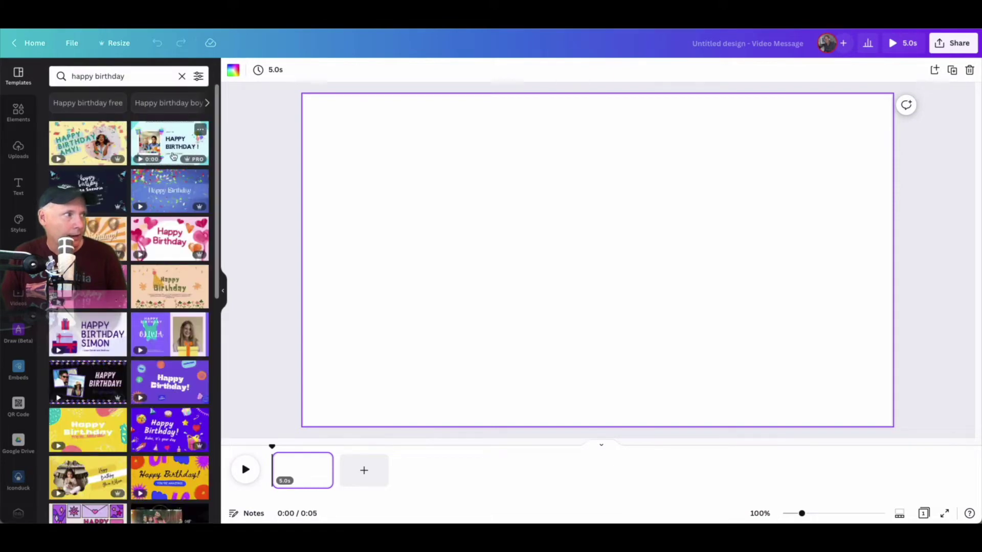
{"action": "left_click", "coordinate": [164, 232]}
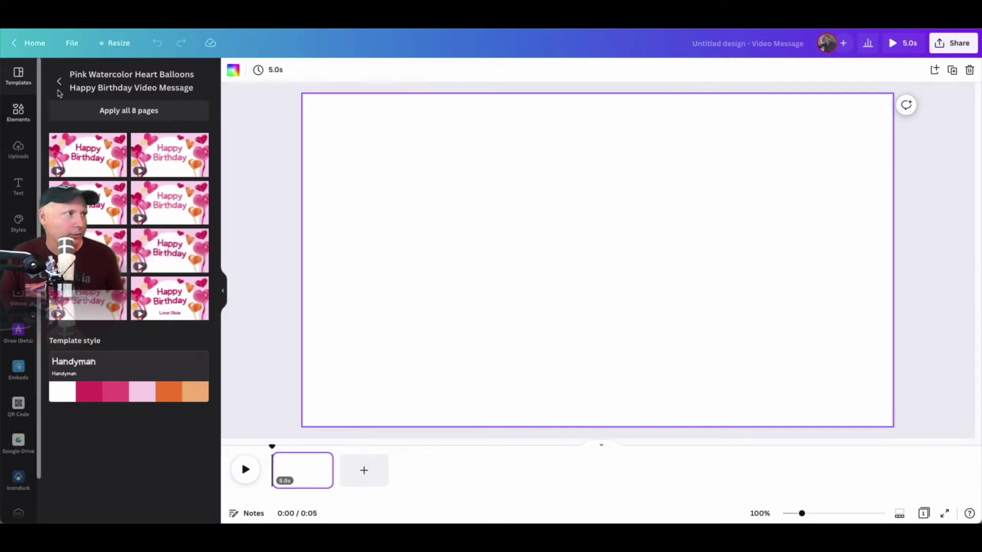
{"action": "left_click", "coordinate": [59, 82]}
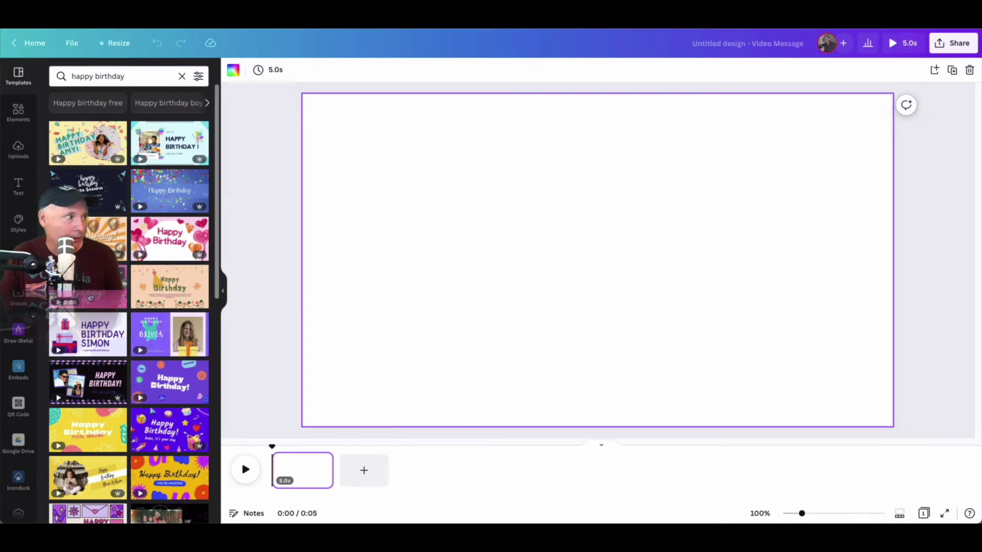
{"action": "left_click", "coordinate": [60, 81]}
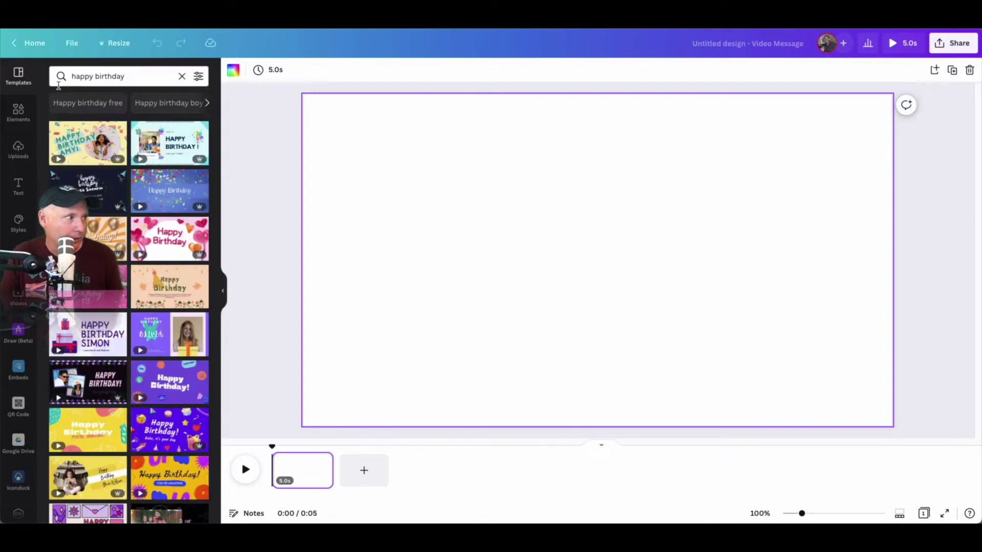
Apply the gift-stack Happy Birthday Simon template and replace the name SIMON with SALLY.
{"action": "left_click", "coordinate": [91, 353]}
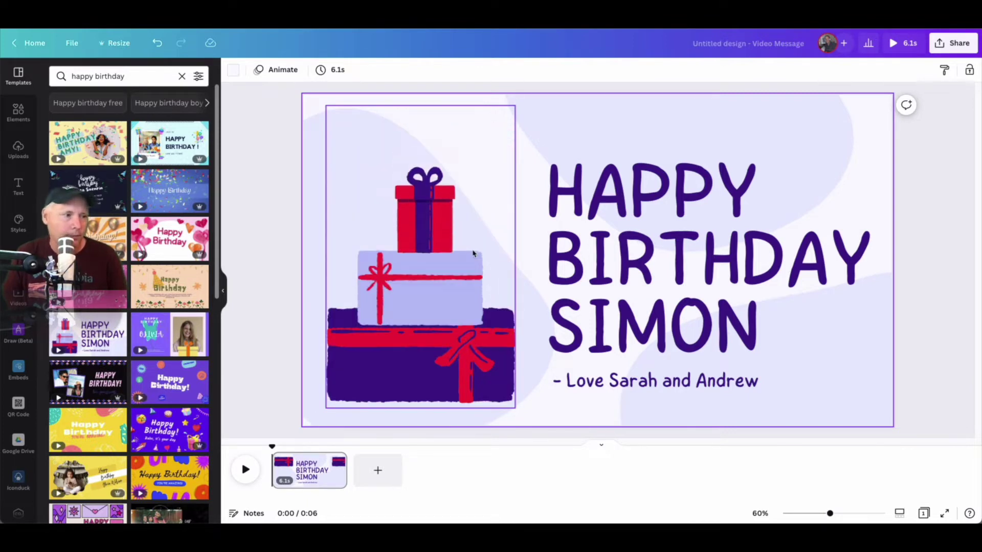
{"action": "double_click", "coordinate": [671, 329]}
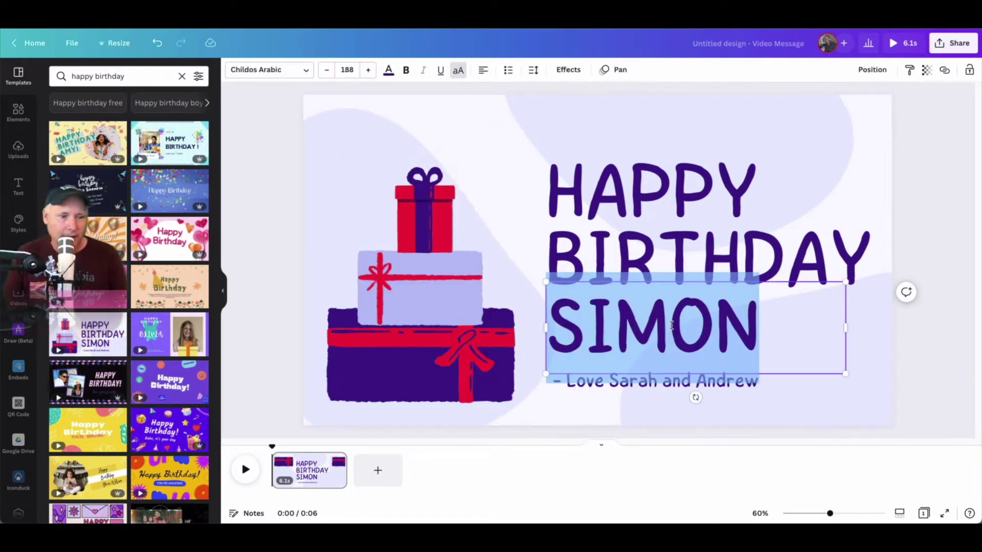
{"action": "type", "text": "SALLY"}
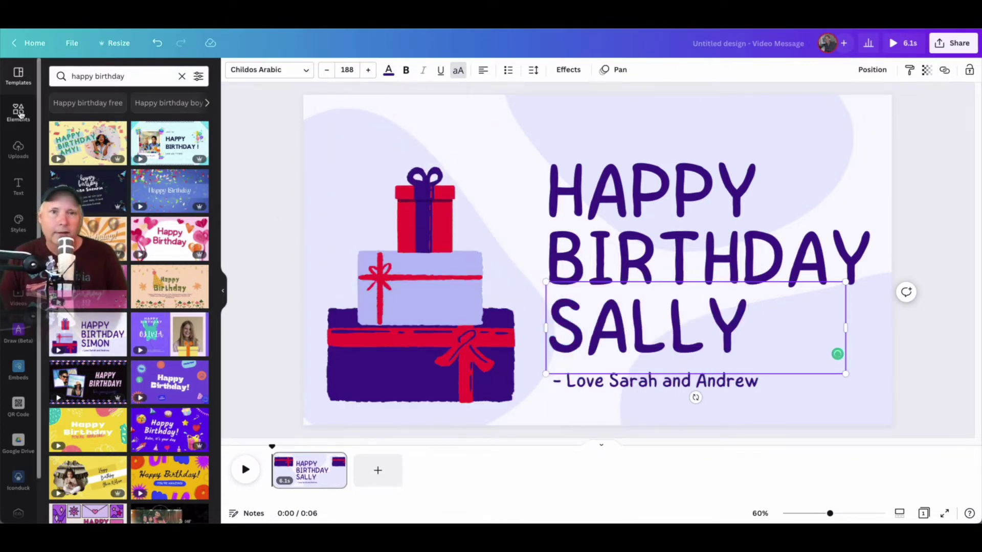
Add the painted-hands child photo from Elements and move it up and right.
{"action": "left_click", "coordinate": [21, 112]}
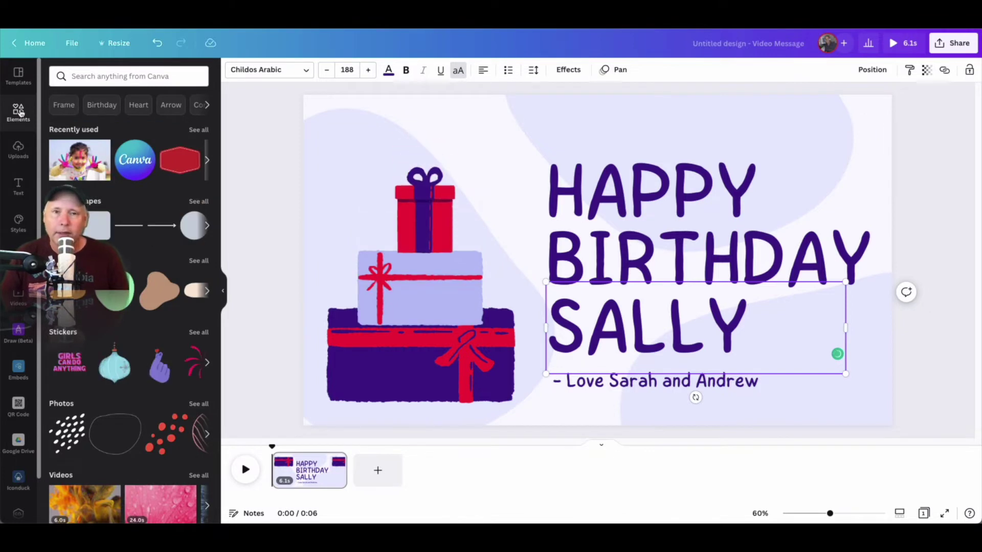
{"action": "left_click", "coordinate": [80, 161]}
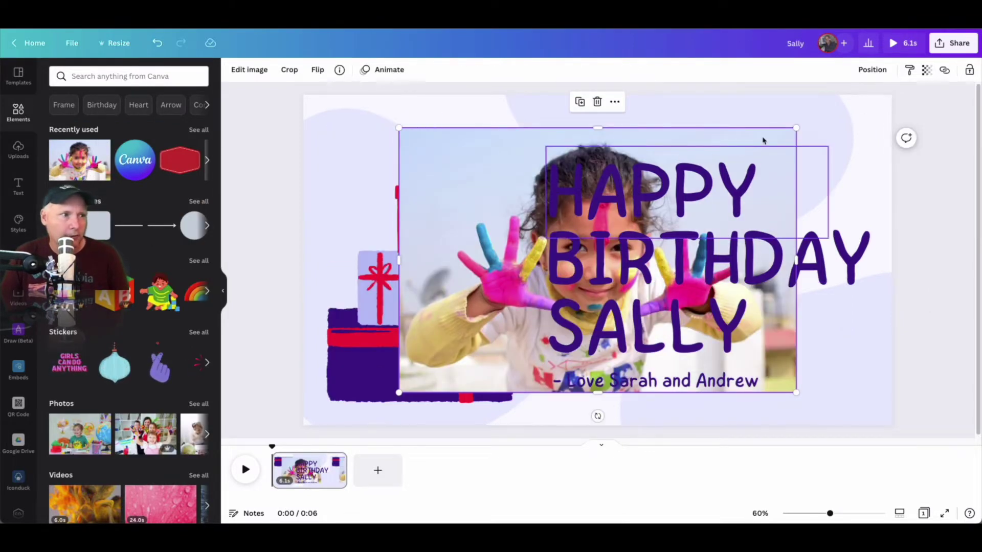
{"action": "left_click_drag", "start_coordinate": [763, 140], "coordinate": [837, 123]}
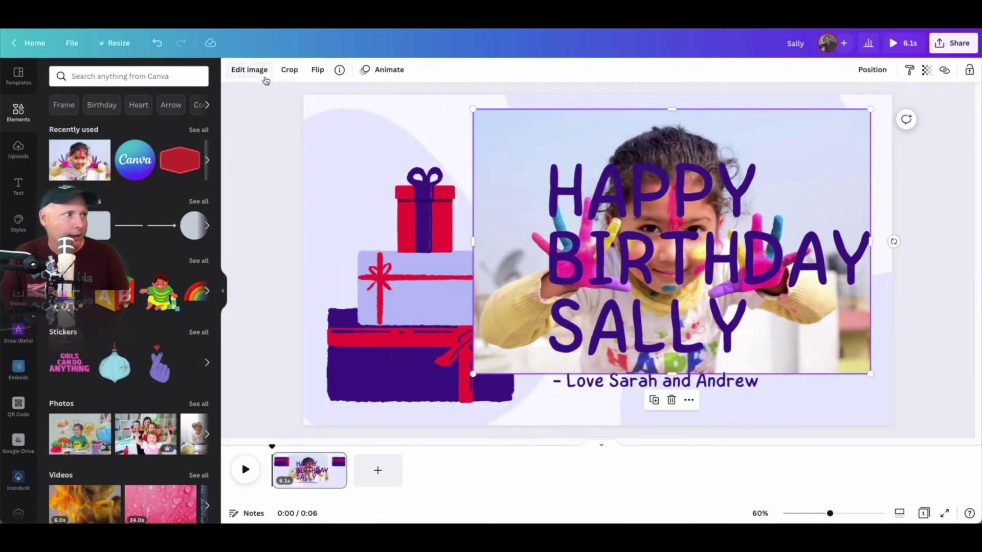
Remove the child photo's background with Background Remover.
{"action": "left_click", "coordinate": [250, 70]}
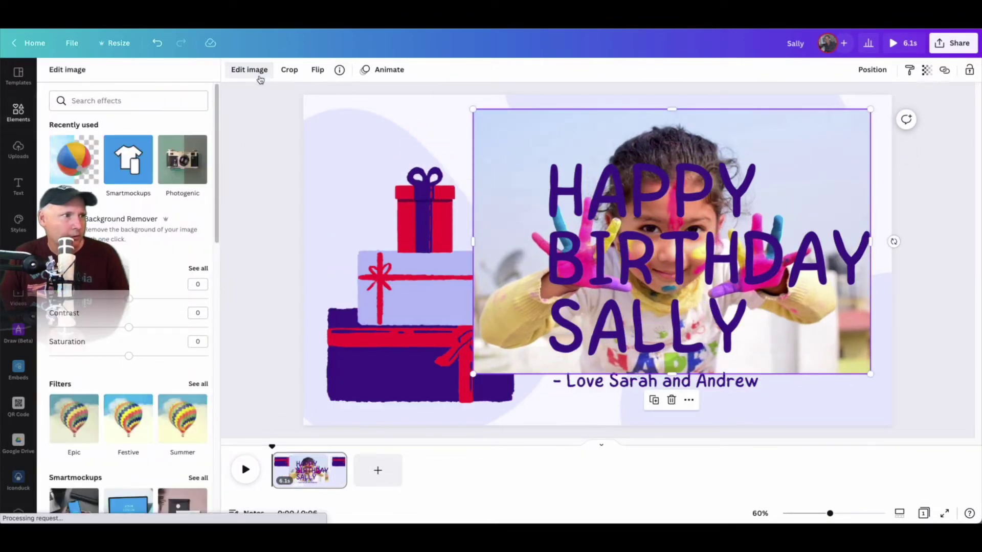
{"action": "left_click", "coordinate": [87, 157]}
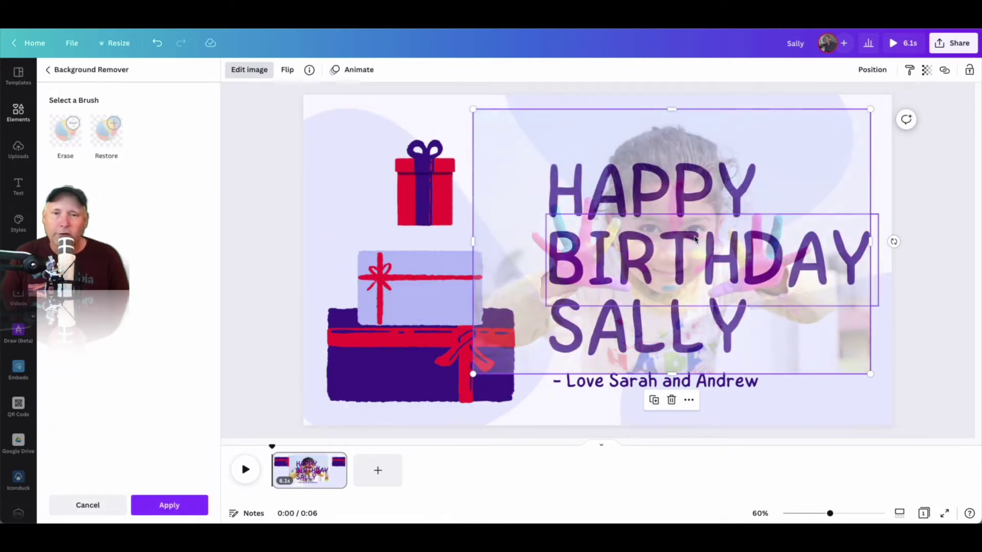
{"action": "left_click", "coordinate": [685, 179]}
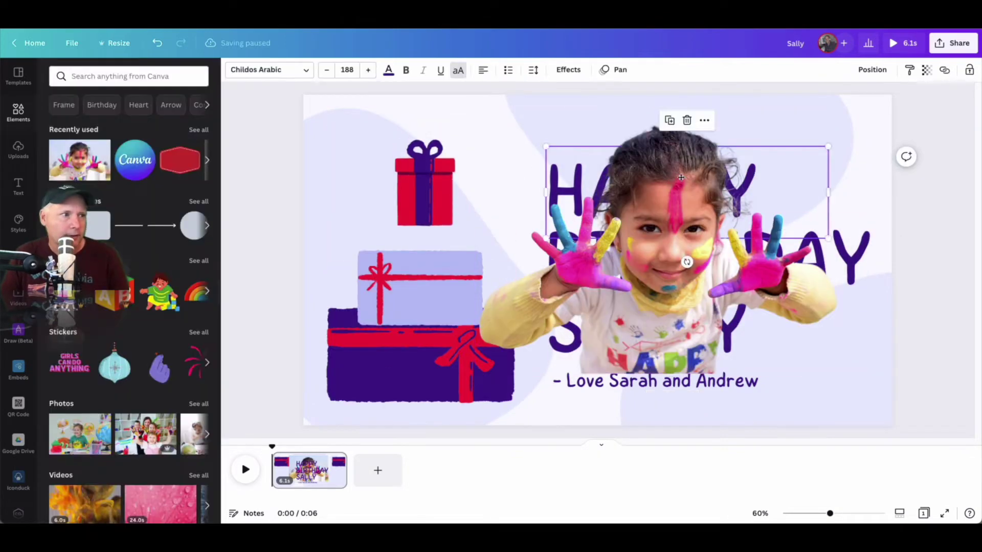
{"action": "right_click", "coordinate": [661, 190]}
Send the child photo backward so it sits behind the HAPPY BIRTHDAY SALLY lettering.
{"action": "left_click", "coordinate": [675, 279]}
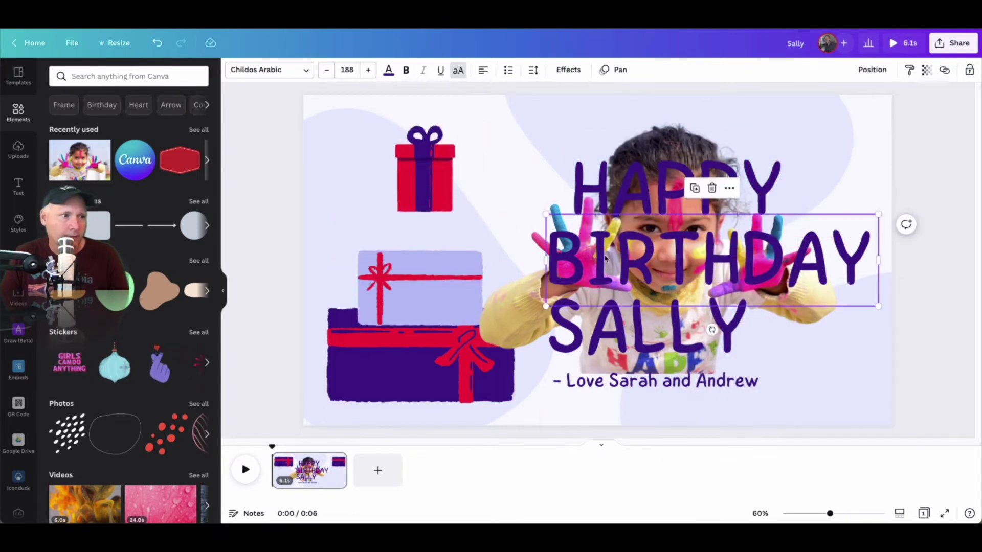
{"action": "left_click", "coordinate": [630, 258]}
{"action": "right_click", "coordinate": [627, 230]}
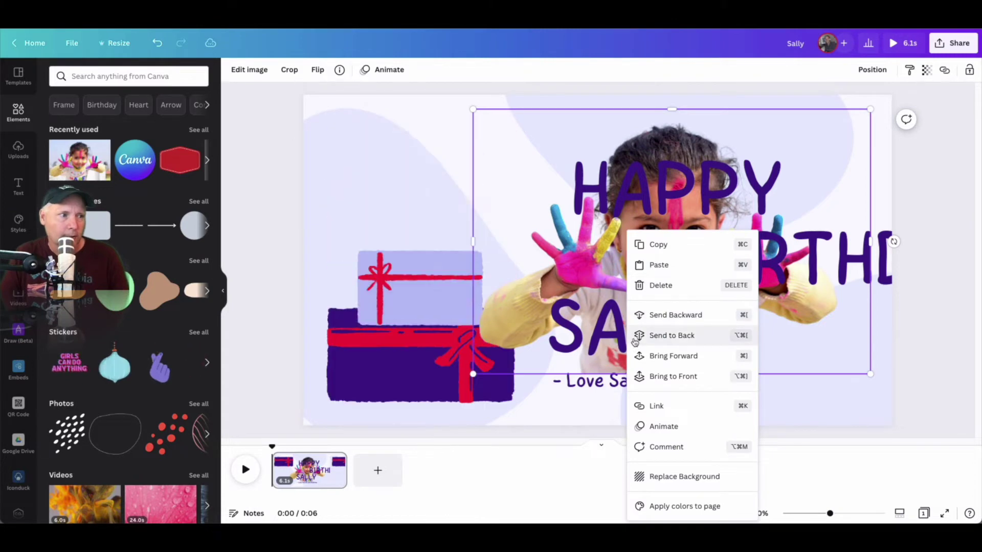
{"action": "left_click", "coordinate": [633, 316]}
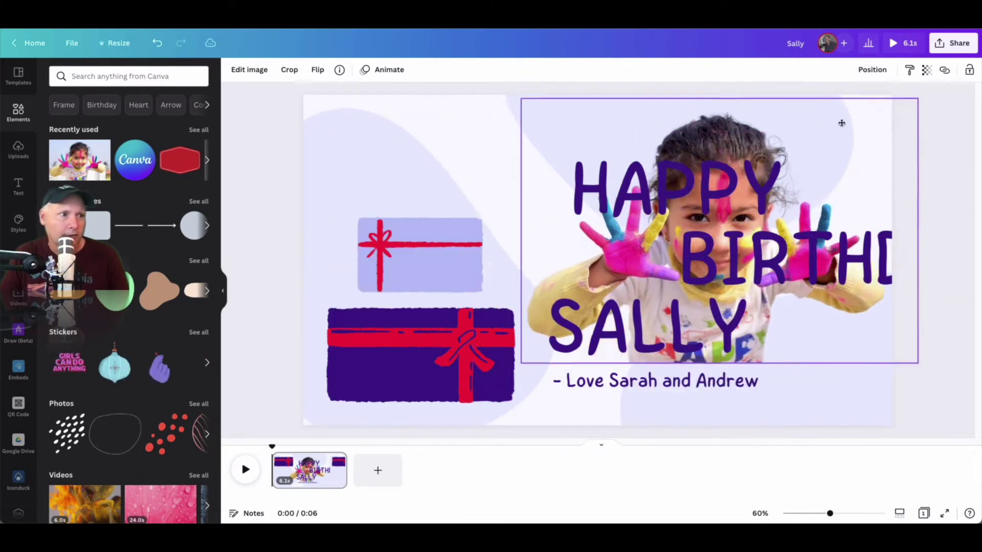
{"action": "left_click", "coordinate": [650, 375]}
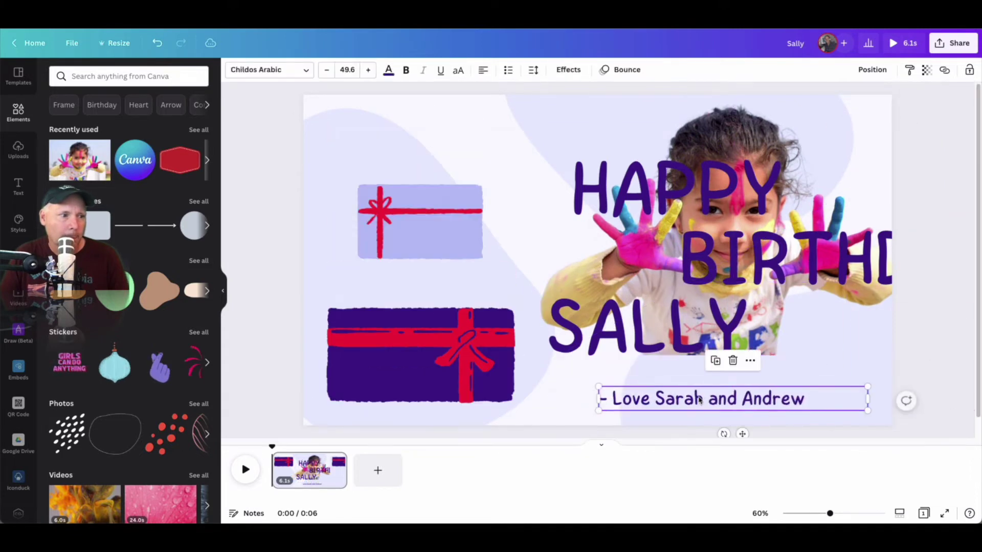
{"action": "type", "text": "From your"}
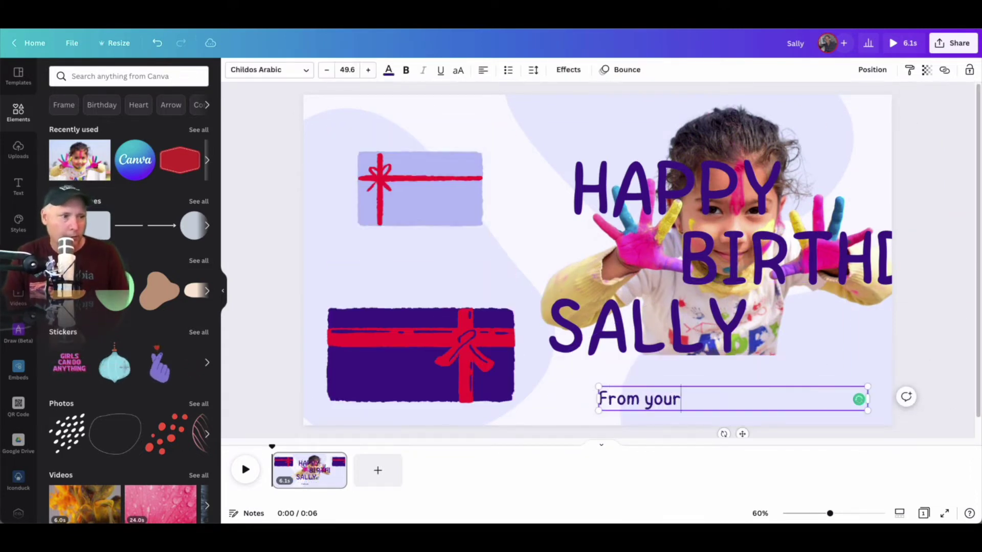
{"action": "type", "text": " class!"}
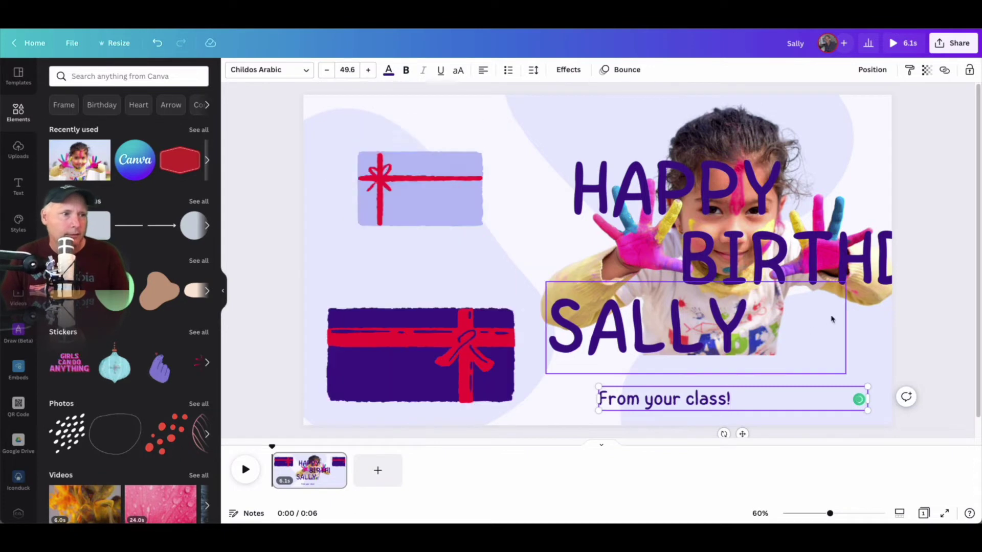
Align BIRTHDAY with SALLY, then enlarge the child photo and nudge it slightly left.
{"action": "left_click_drag", "start_coordinate": [781, 266], "coordinate": [644, 265]}
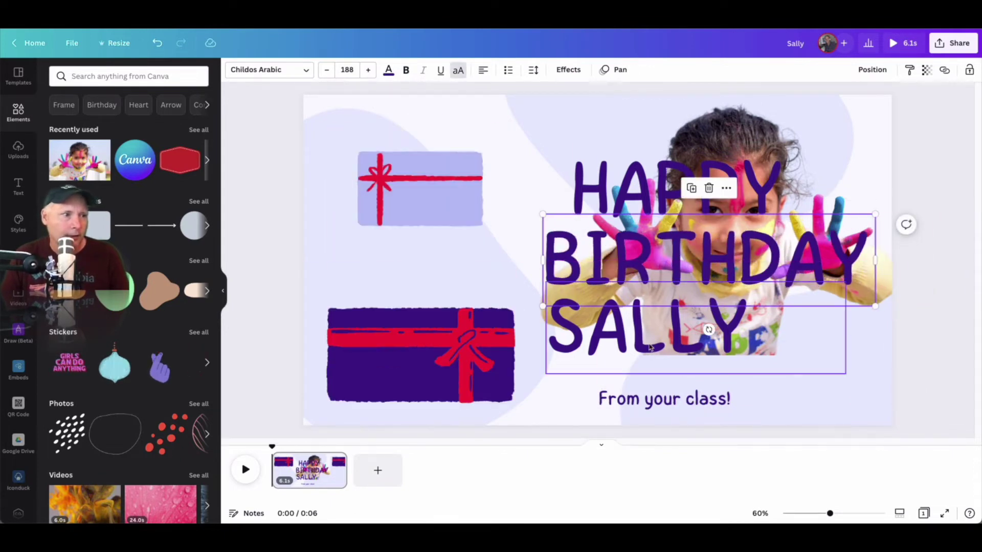
{"action": "left_click", "coordinate": [754, 139]}
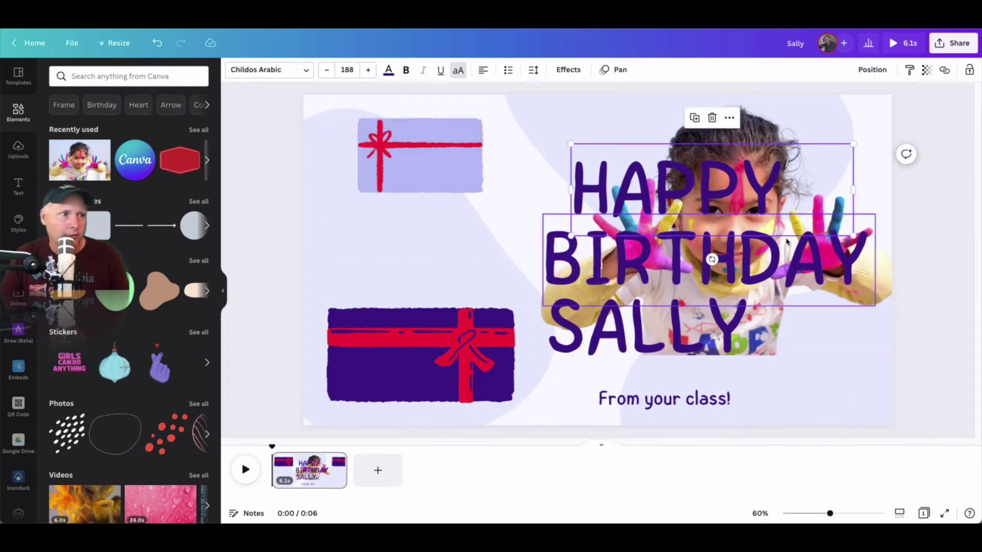
{"action": "left_click", "coordinate": [917, 342]}
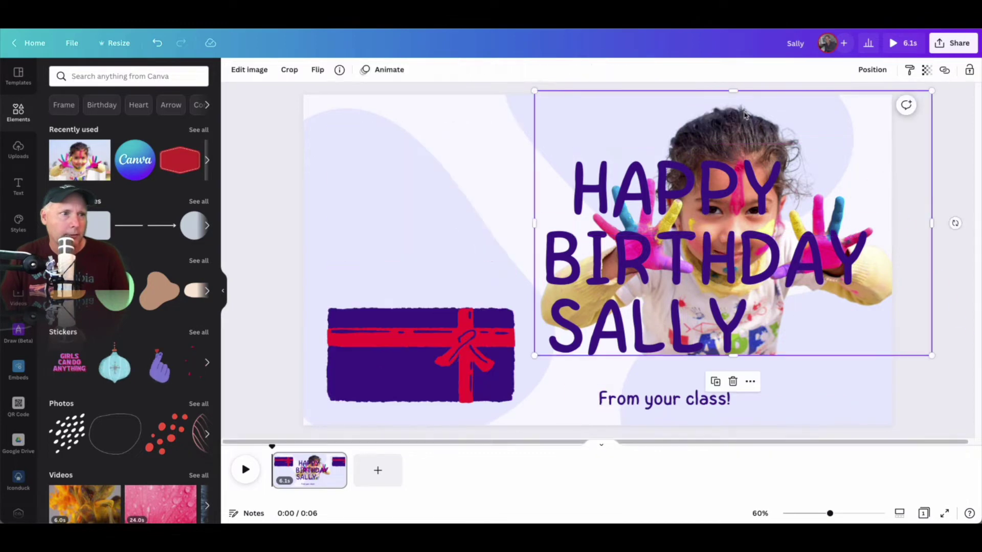
{"action": "mouse_move", "coordinate": [931, 357]}
{"action": "left_mouse_down"}
{"action": "mouse_move", "coordinate": [971, 436]}
{"action": "mouse_move", "coordinate": [974, 426]}
{"action": "left_mouse_up"}
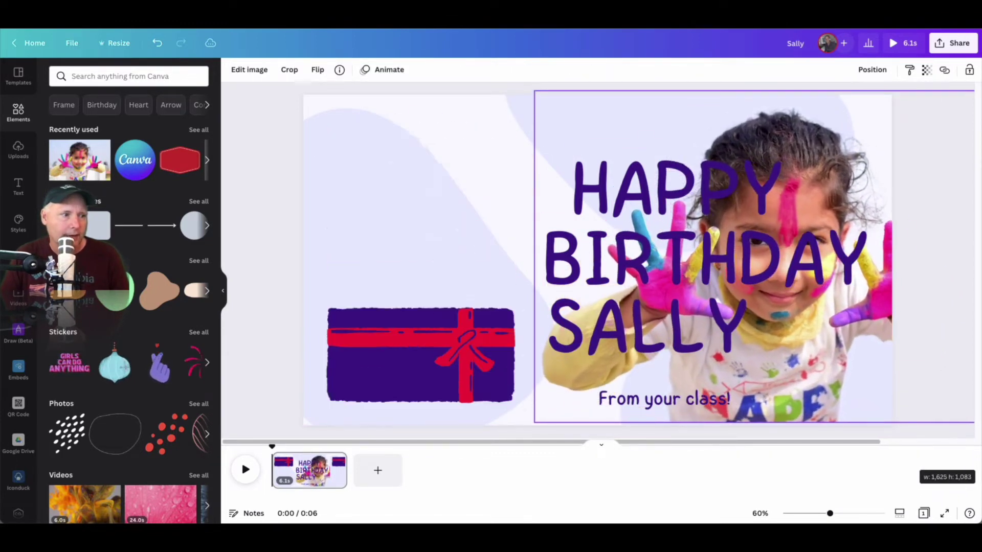
{"action": "left_click_drag", "start_coordinate": [645, 131], "coordinate": [614, 128]}
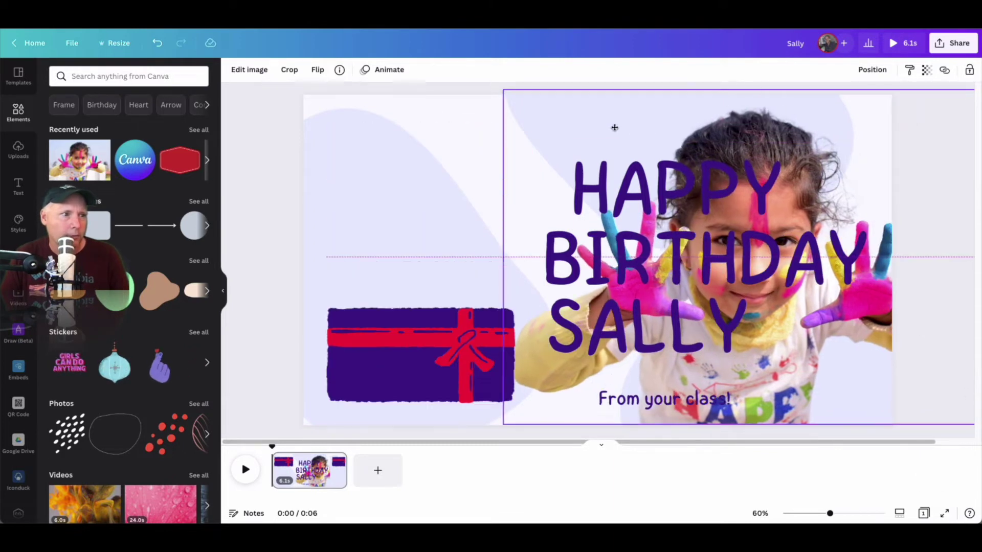
Deselect the photo and launch Record yourself from Uploads.
{"action": "left_click", "coordinate": [252, 150]}
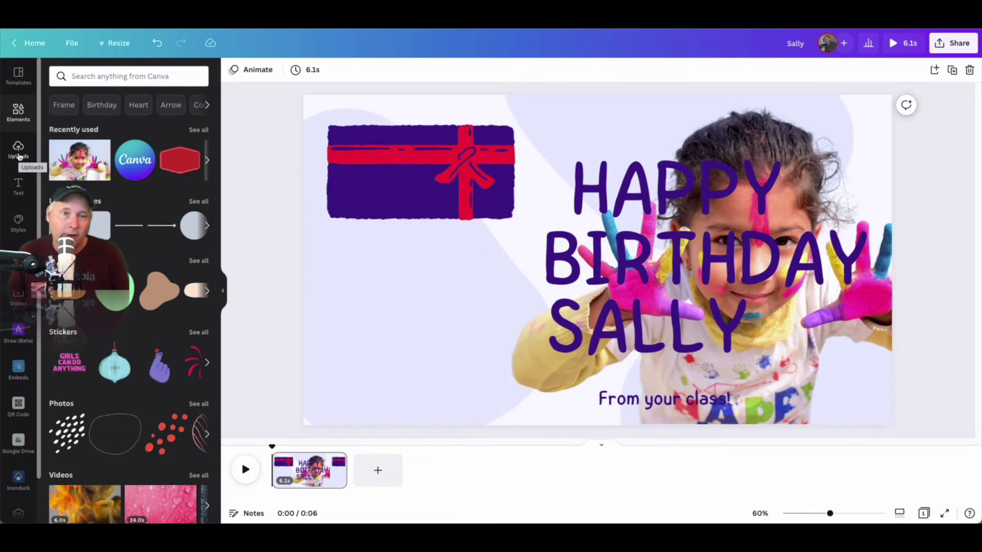
{"action": "left_click", "coordinate": [19, 151]}
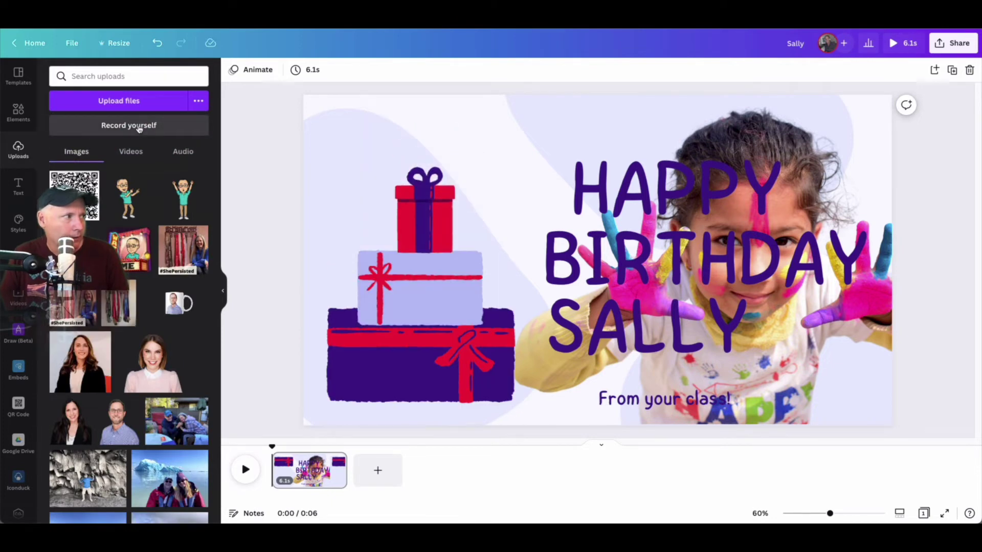
{"action": "left_click", "coordinate": [139, 129]}
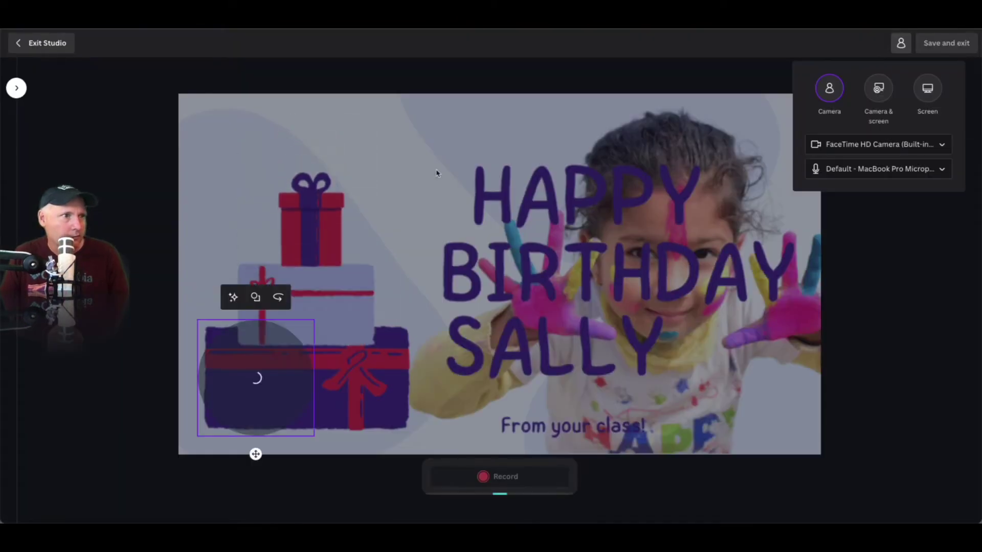
Record a roughly 8-second webcam clip with the Rode Podcaster microphone and save it.
{"action": "left_click", "coordinate": [865, 171]}
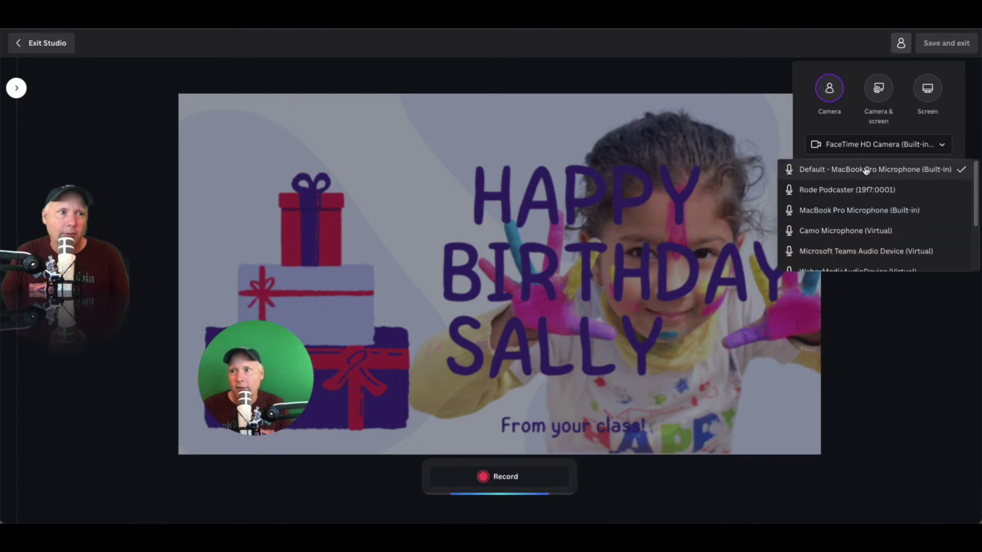
{"action": "left_click", "coordinate": [863, 192]}
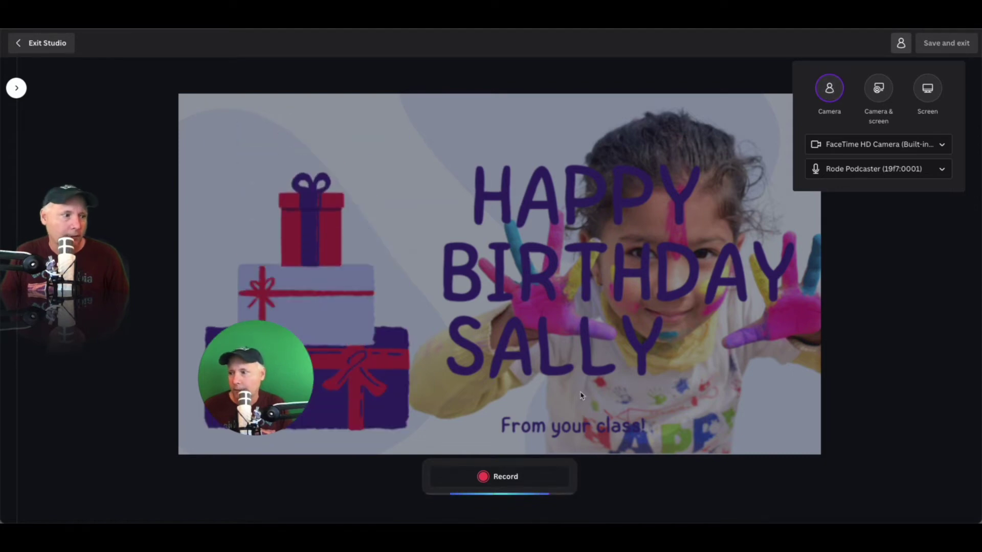
{"action": "left_click", "coordinate": [500, 477]}
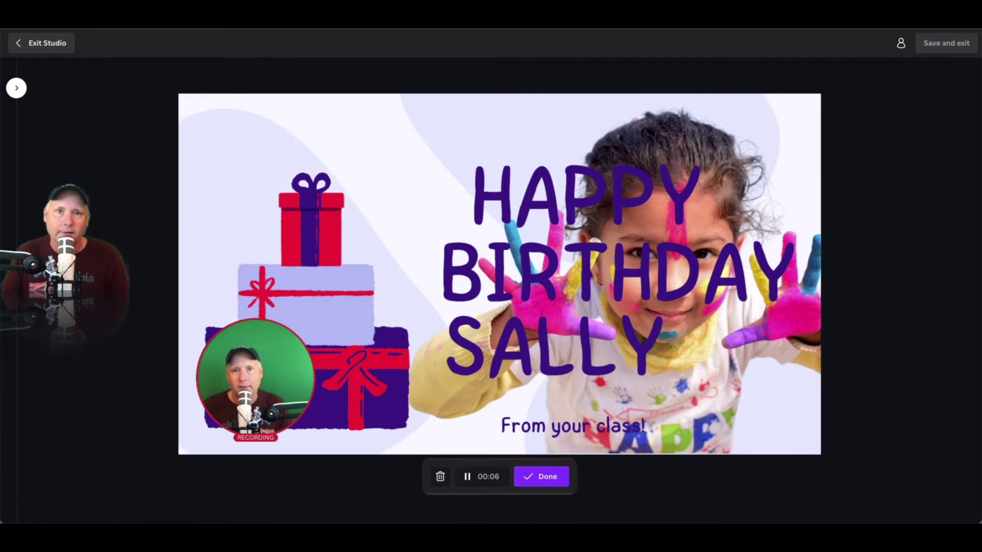
{"action": "left_click", "coordinate": [542, 476]}
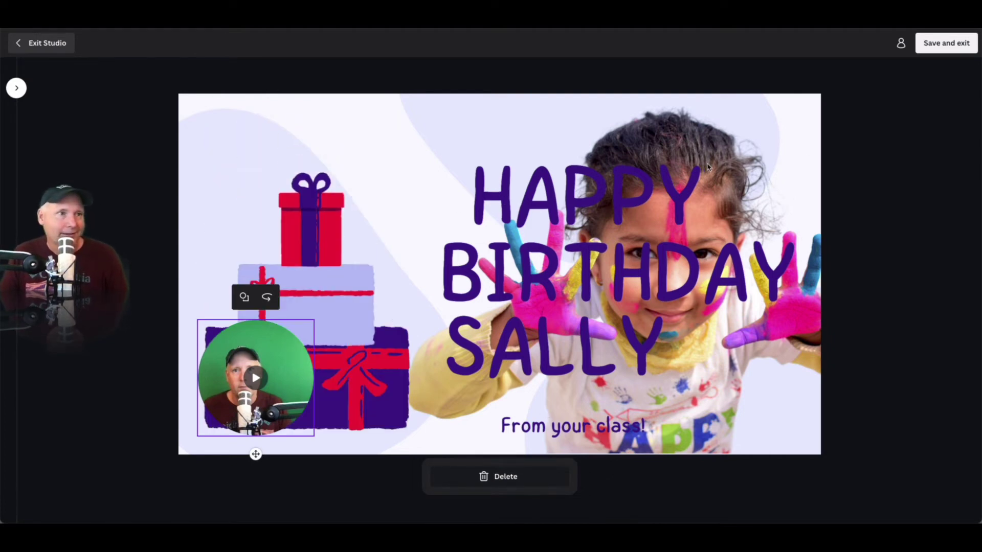
{"action": "left_click", "coordinate": [946, 44]}
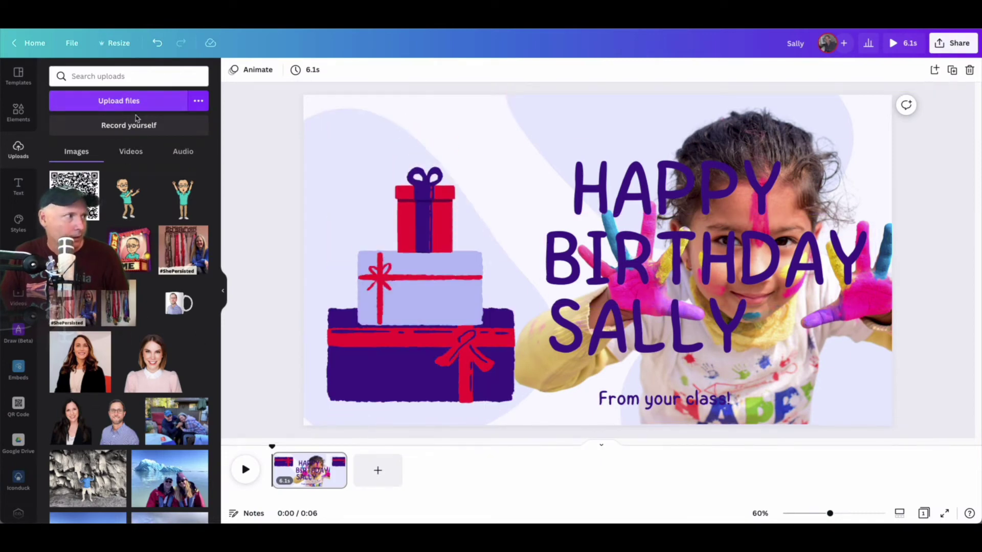
Show uploaded videos and play the circular webcam clip on the page to check it.
{"action": "left_click", "coordinate": [131, 152]}
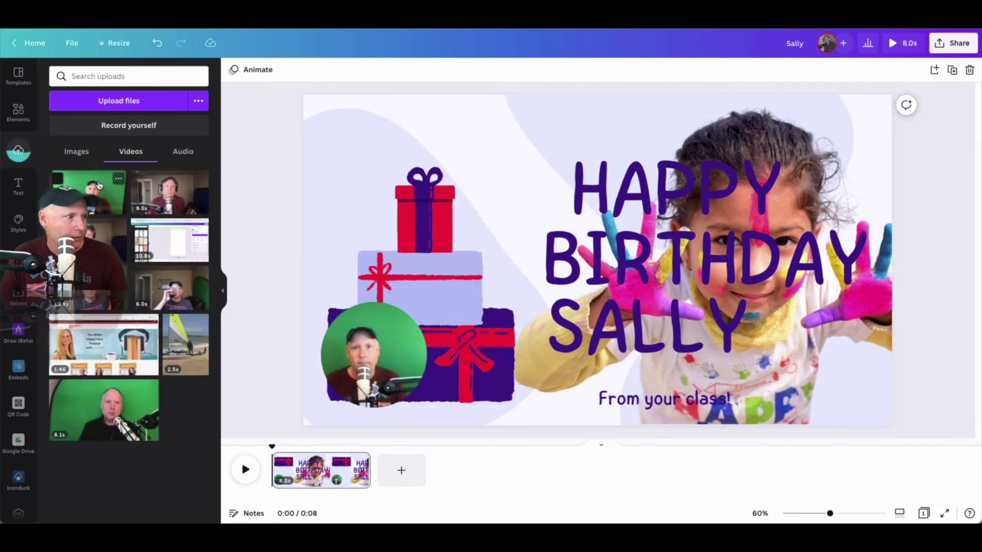
{"action": "left_click", "coordinate": [398, 347]}
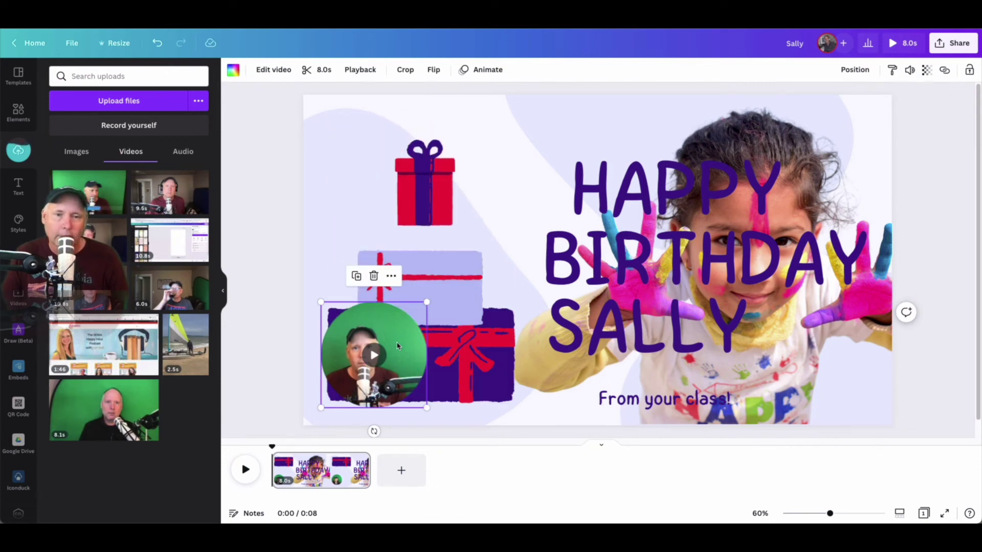
{"action": "left_click", "coordinate": [374, 356]}
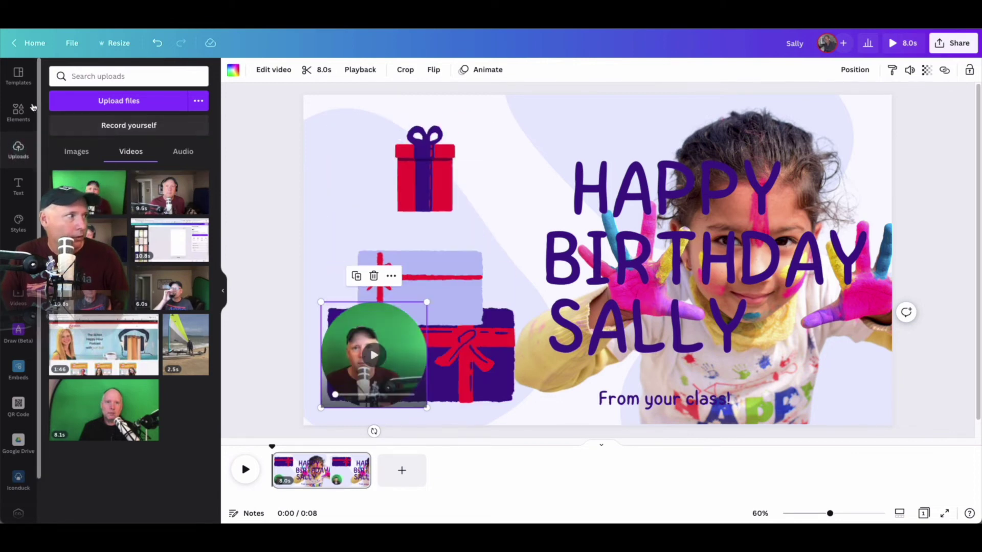
{"action": "left_click", "coordinate": [19, 113]}
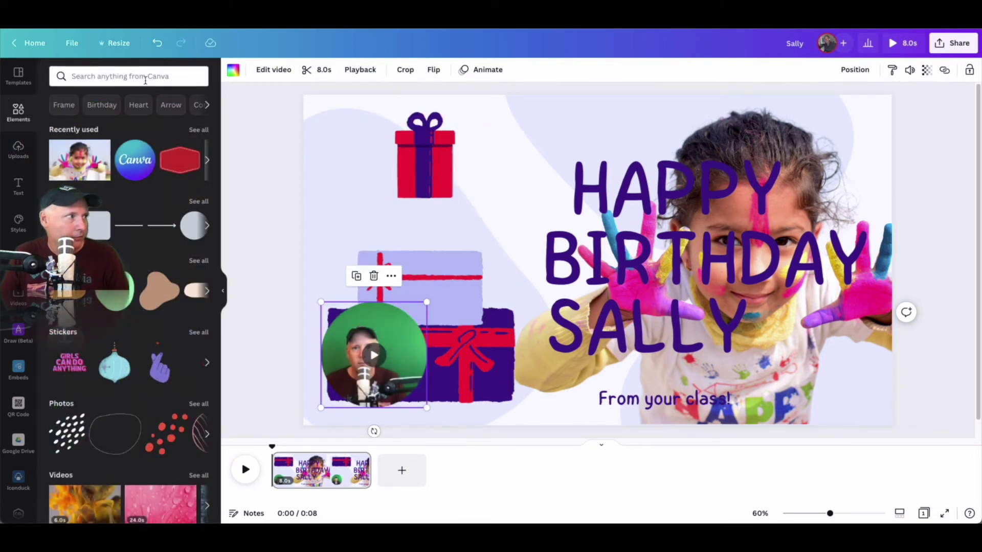
Search Elements audio for 'happy birthday' and drop a birthday song into the timeline.
{"action": "left_click", "coordinate": [146, 76]}
{"action": "type", "text": "happy"}
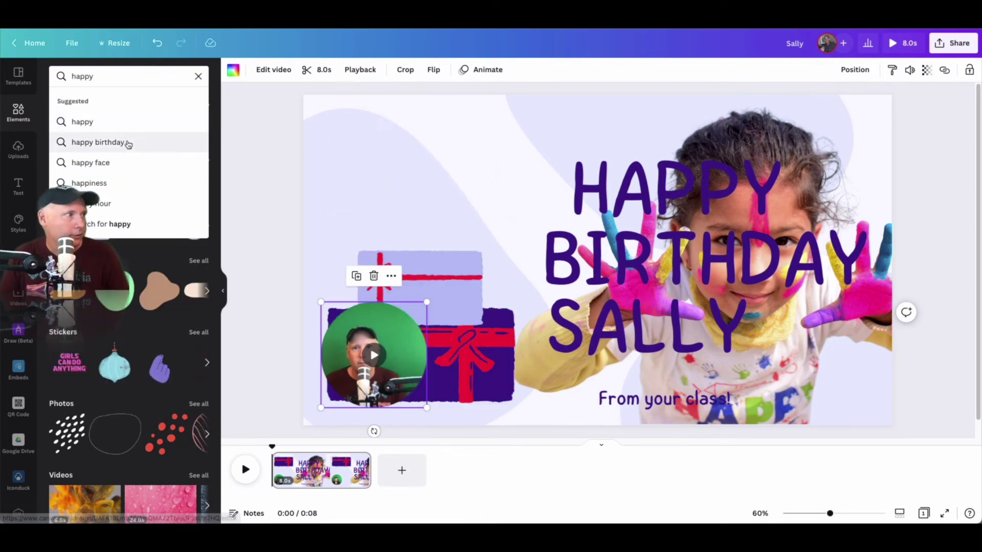
{"action": "left_click", "coordinate": [98, 142]}
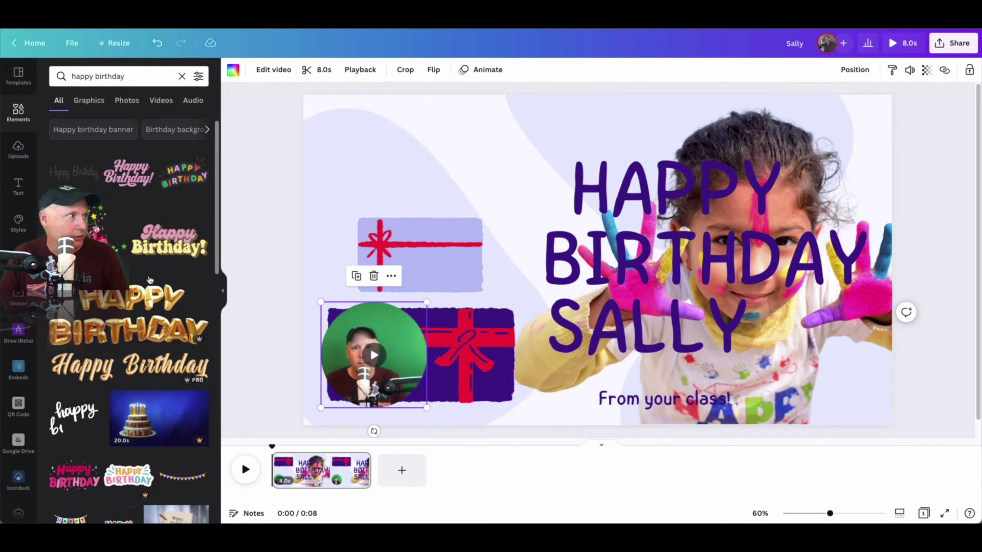
{"action": "left_click", "coordinate": [194, 101]}
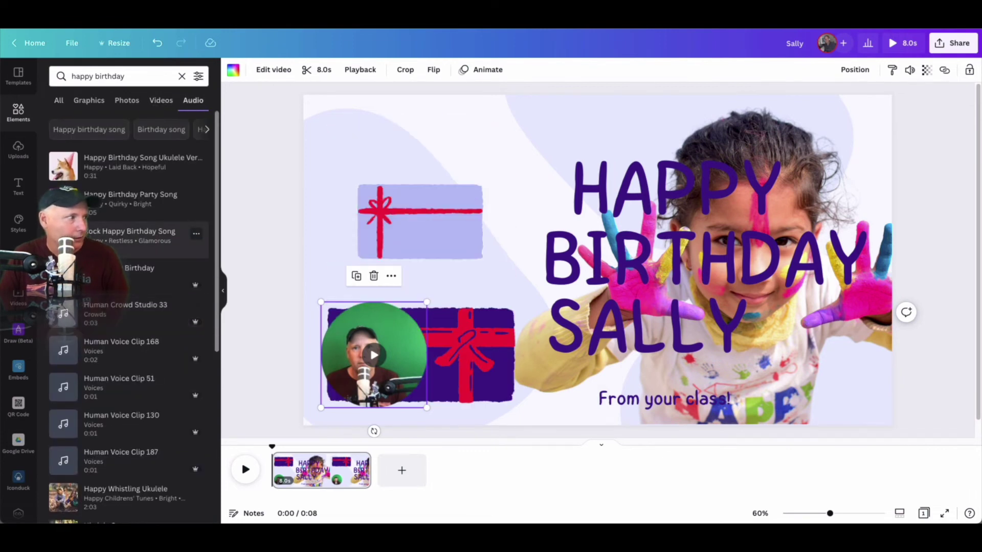
{"action": "left_click_drag", "start_coordinate": [130, 230], "coordinate": [292, 494]}
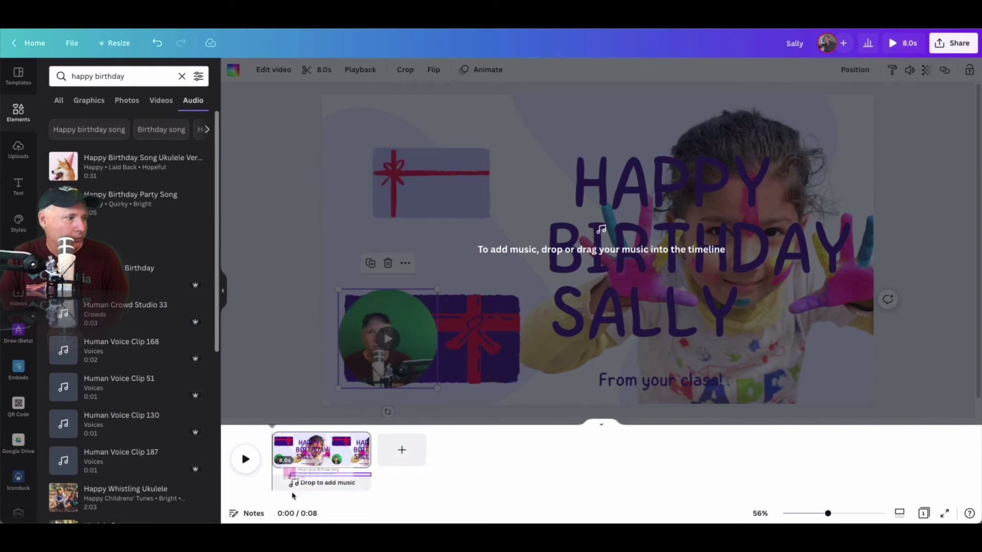
{"action": "left_click_drag", "start_coordinate": [291, 495], "coordinate": [404, 483]}
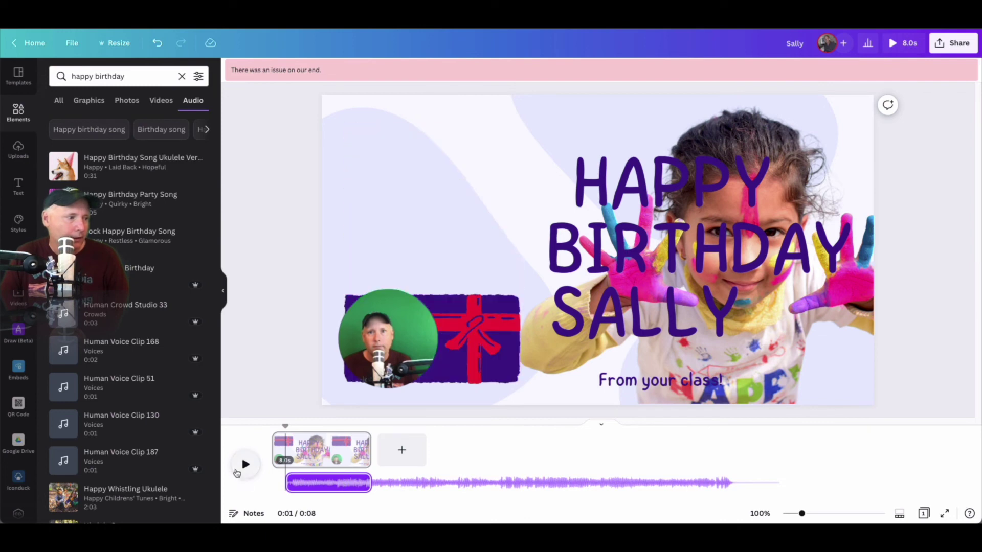
{"action": "left_click", "coordinate": [247, 466]}
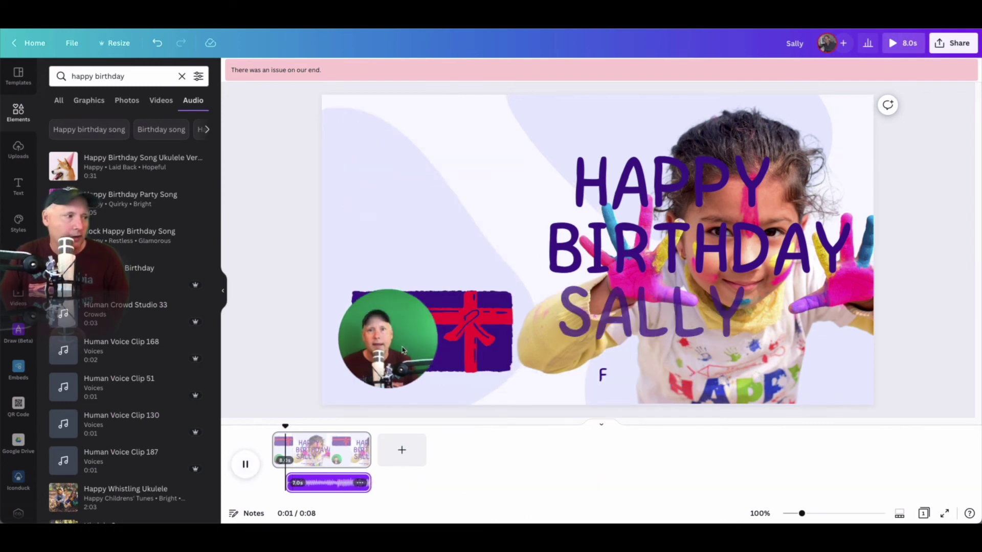
{"action": "left_click", "coordinate": [234, 468]}
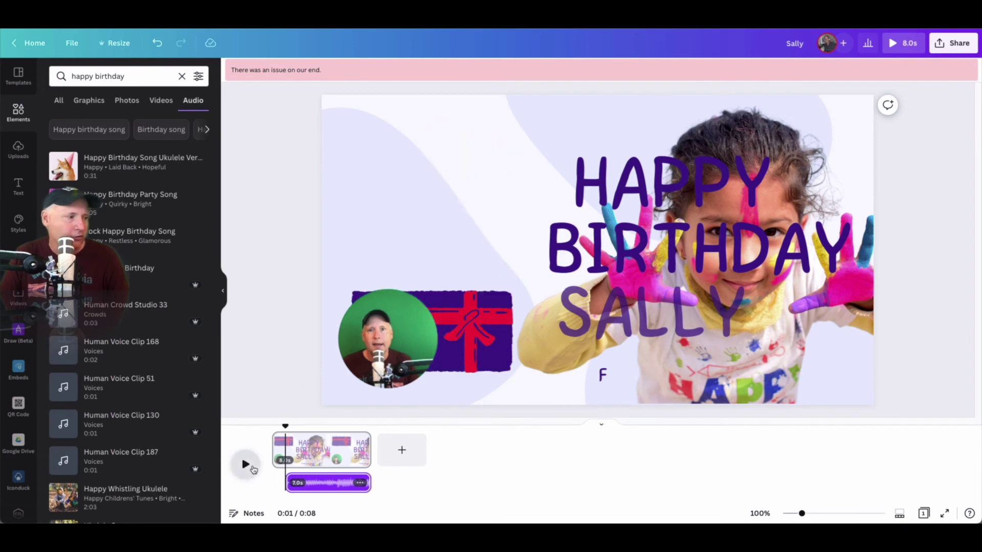
{"action": "left_click", "coordinate": [951, 47]}
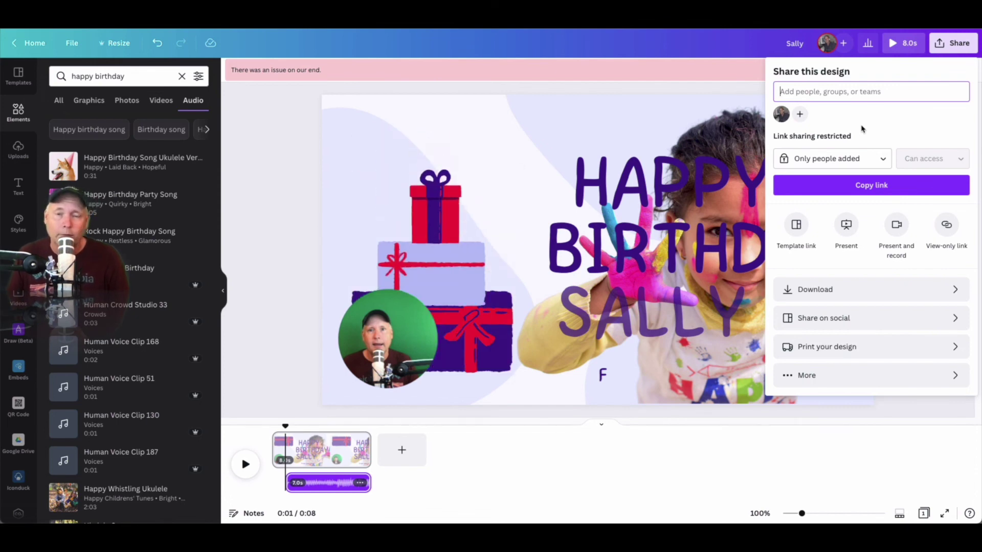
{"action": "left_click", "coordinate": [669, 91]}
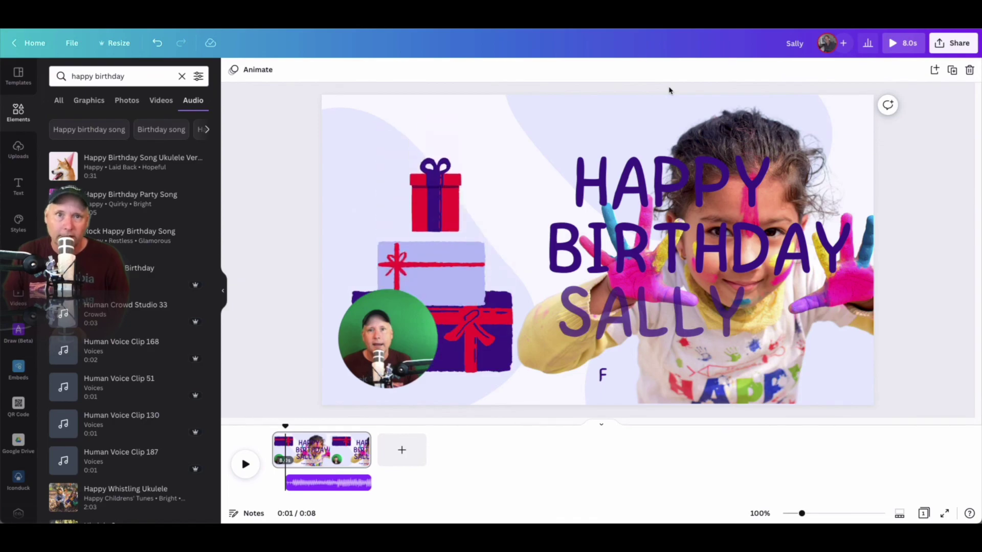